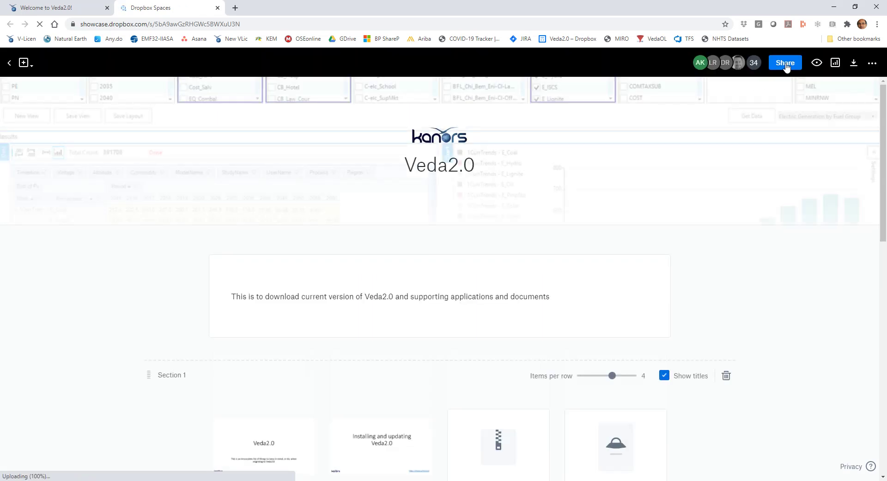
Preview the Veda2.0 Dropbox Showcase page in its computer-view layout
click(816, 64)
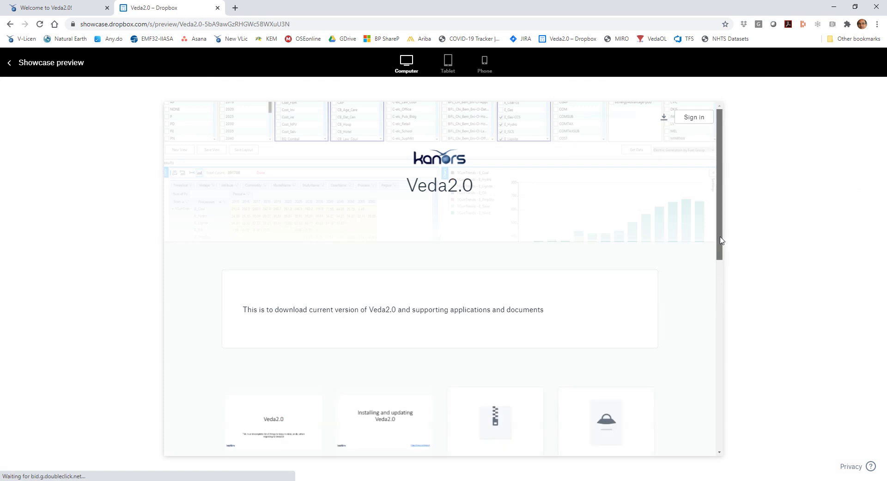
Download the 129 MB Veda2.0_localhost_1.139.1.1.7z archive from the showcase's file tiles
drag(721, 240, 720, 278)
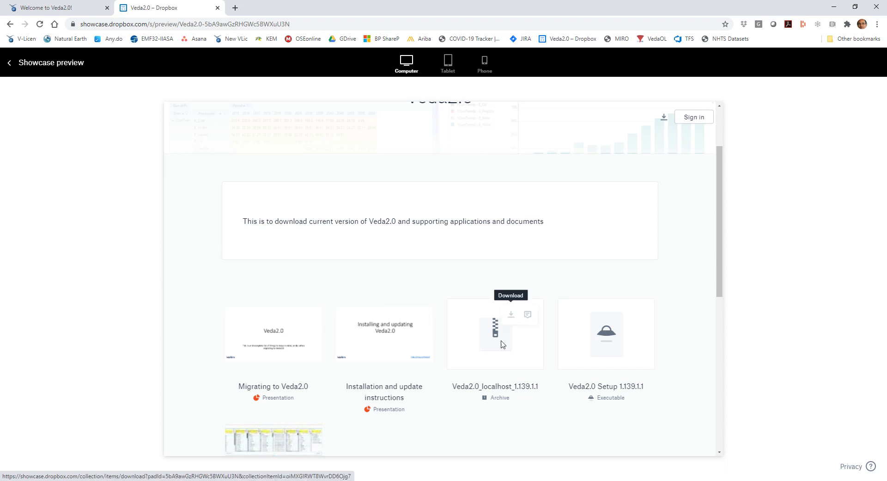
click(511, 318)
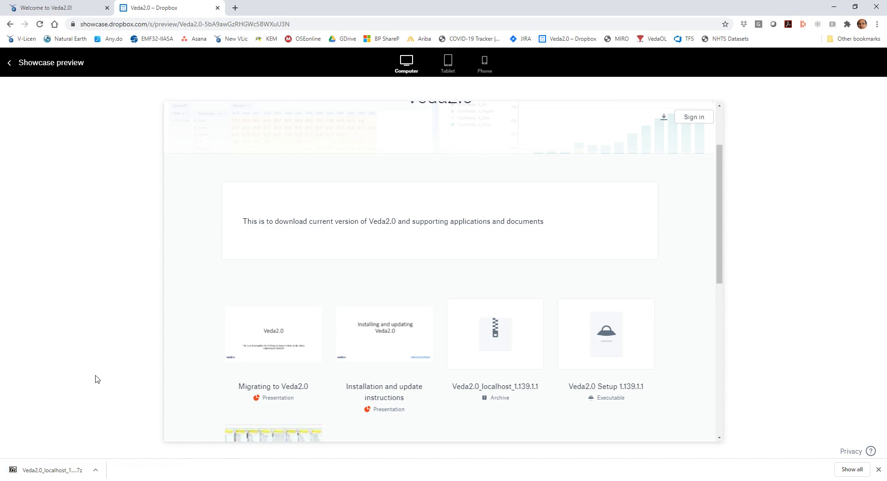
Copy the downloaded Veda2.0_localhost_1.139.1.1.7z from Downloads into C:\VEDA
key(super+e)
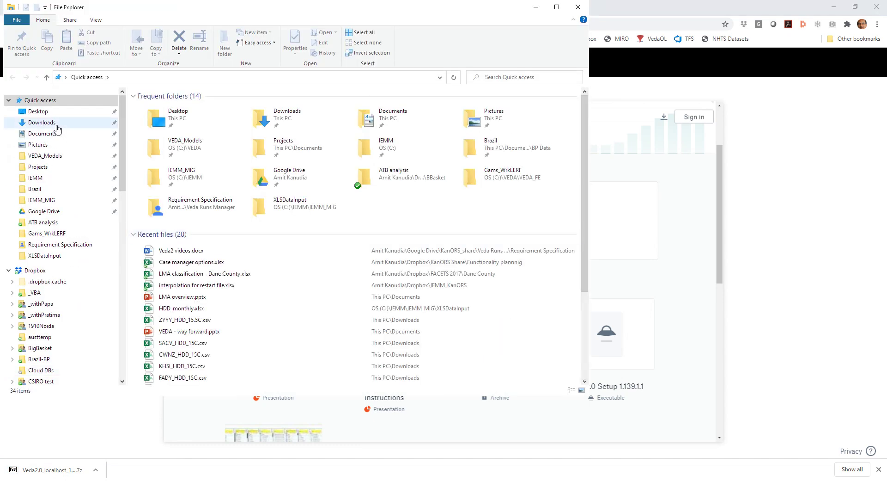
click(54, 124)
click(160, 108)
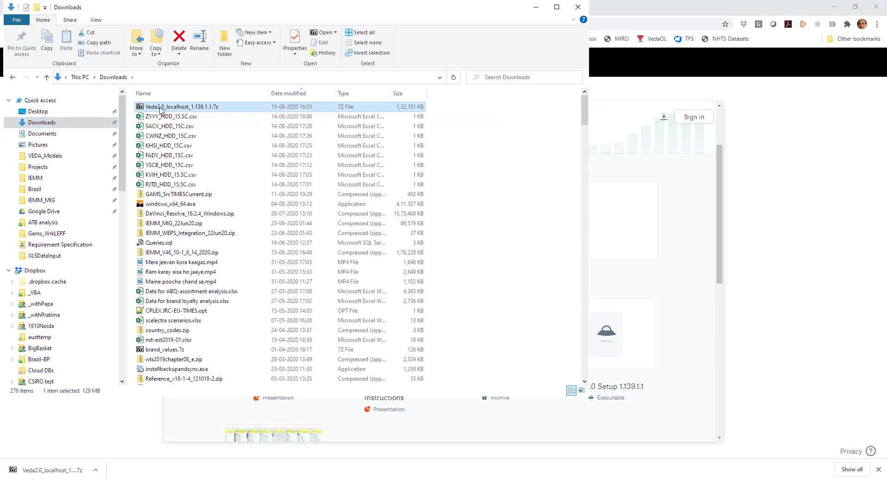
click(56, 160)
click(137, 77)
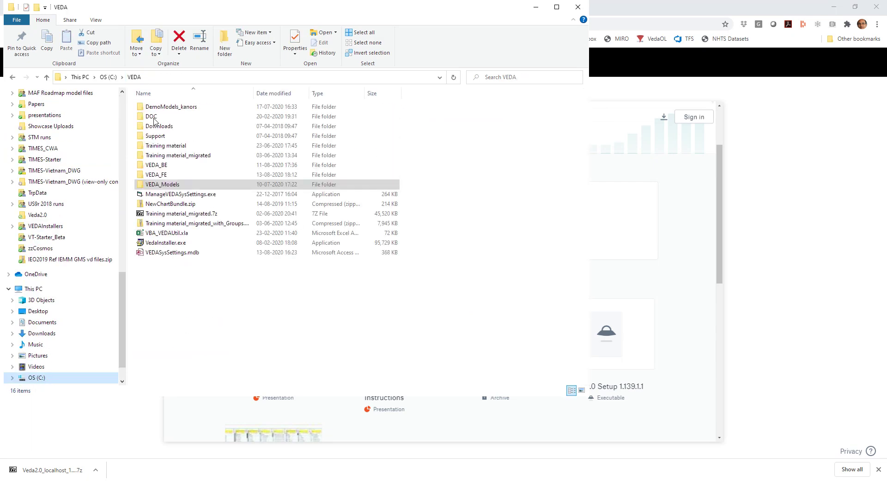
click(231, 325)
key(ctrl+v)
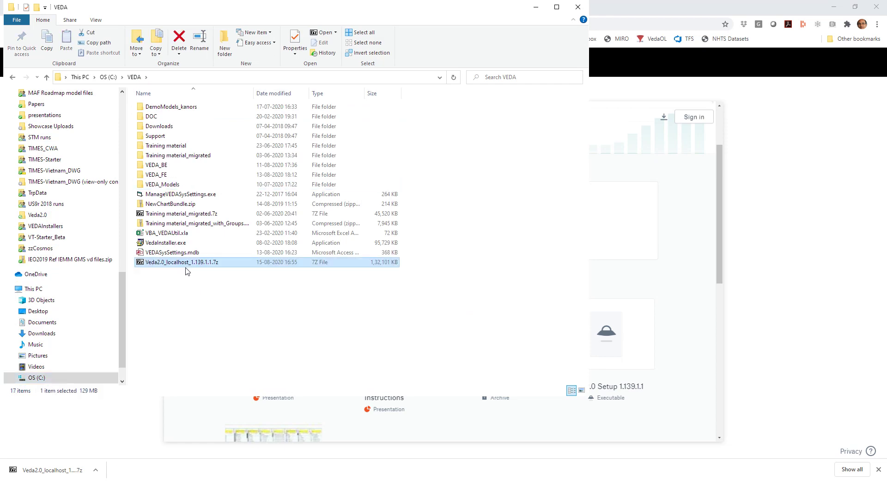
Extract the archive in C:\VEDA with 7-Zip Extract Here and select the new Veda folder
right_click(183, 262)
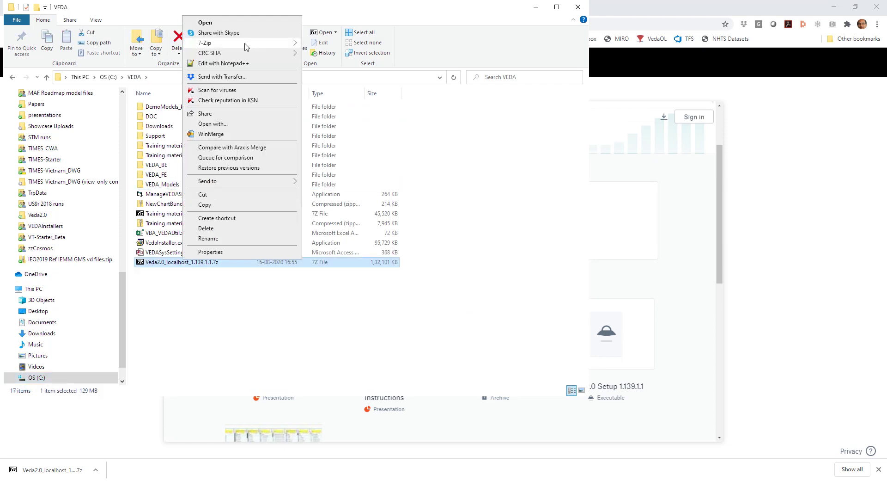
mouse_move(246, 44)
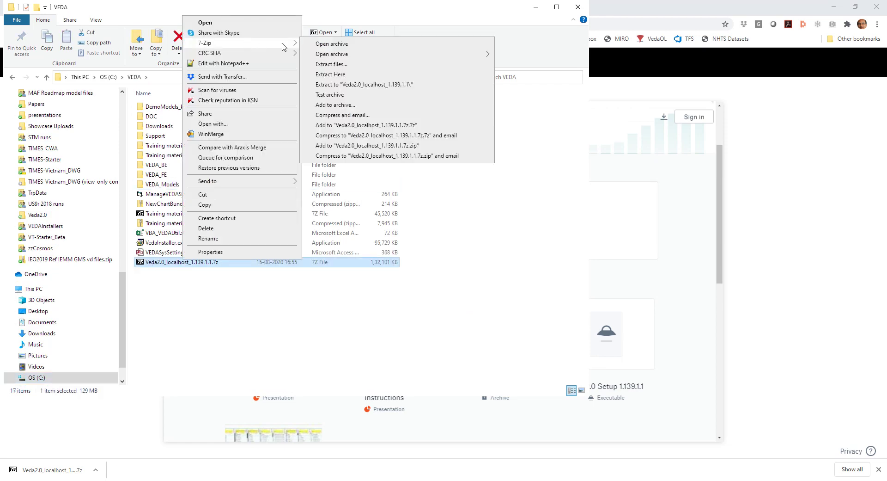
click(339, 74)
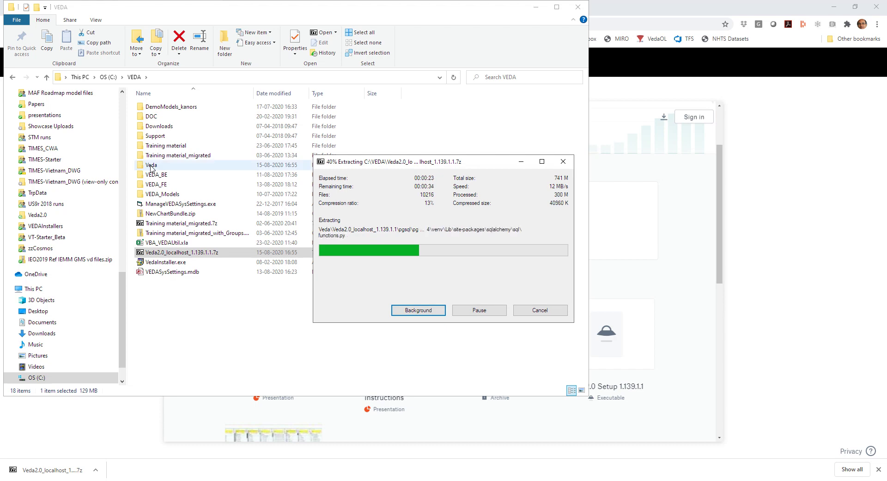
click(151, 167)
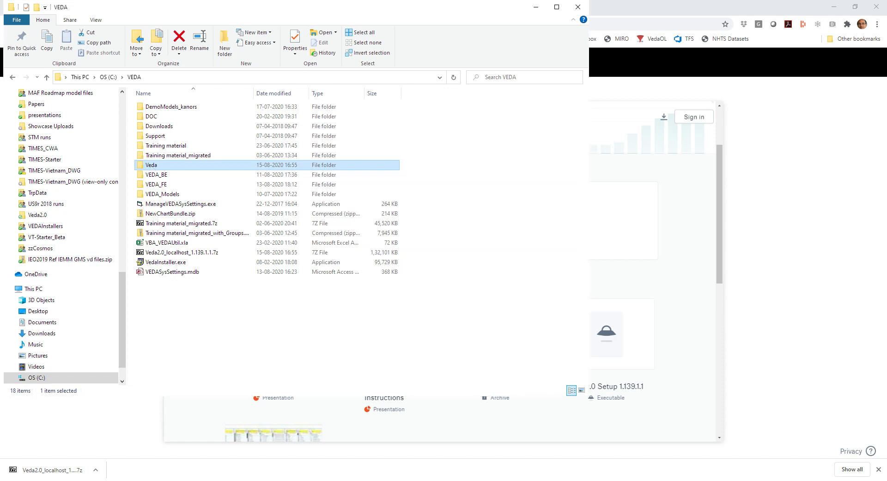
Open Veda\Veda2.0_localhost_1.139.1.1, sort it by type with applications first, and select Veda.FrontEnd.exe
key(Return)
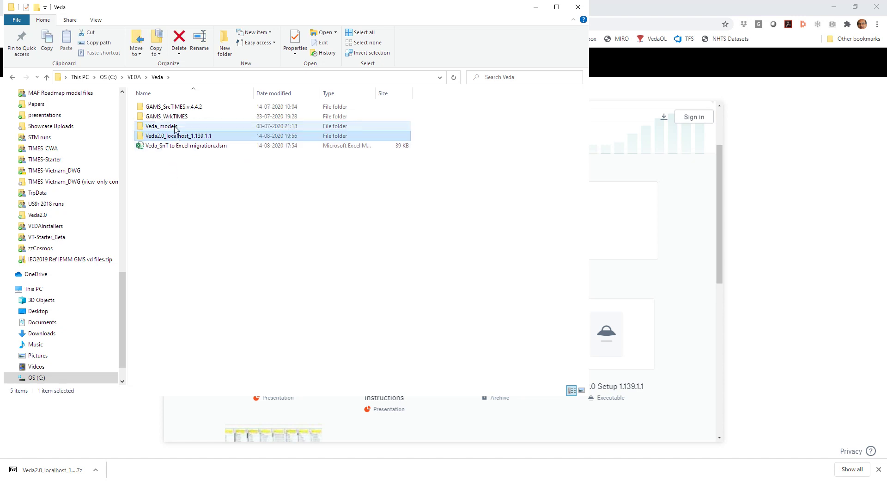
double_click(175, 130)
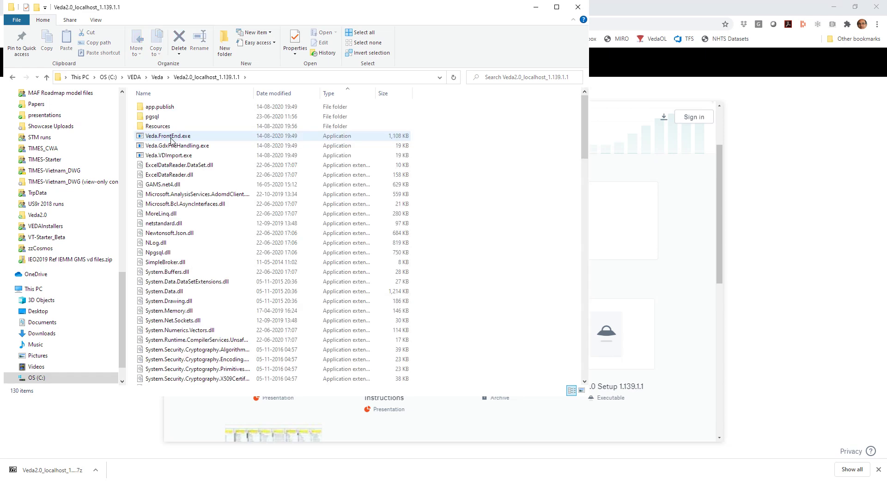
click(344, 93)
click(343, 93)
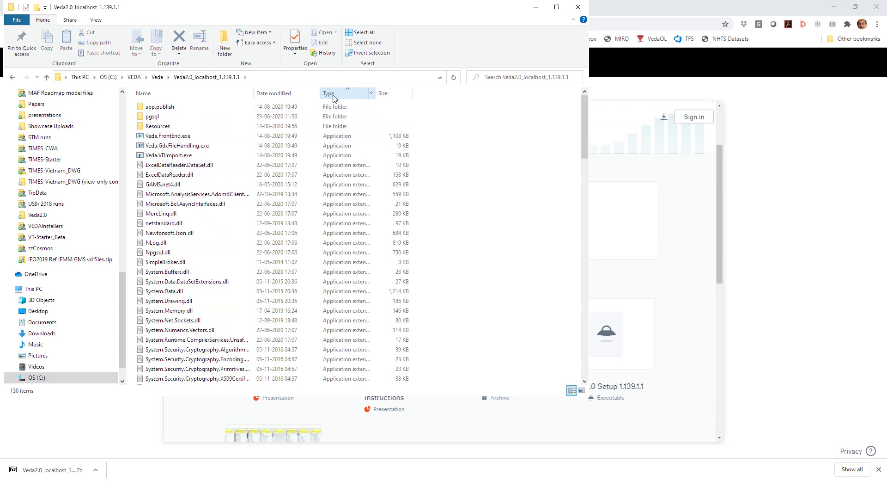
click(181, 140)
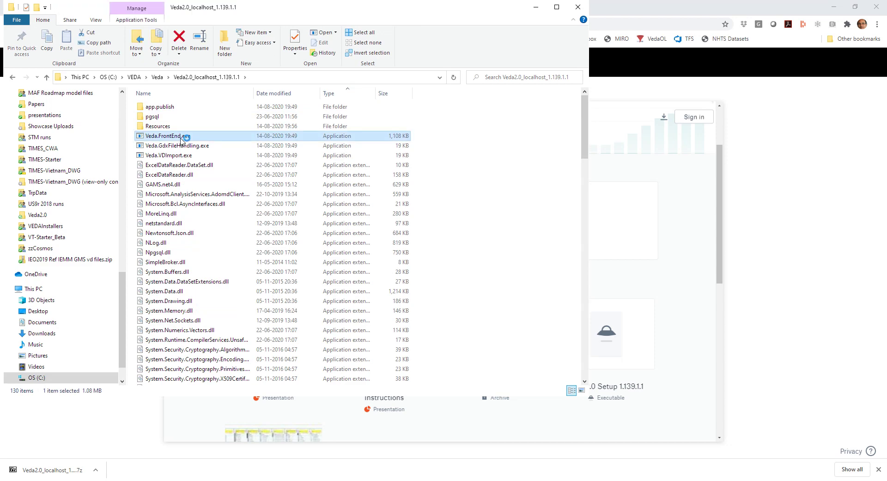
Launch Veda.FrontEnd.exe and open the Navigator showing DemoS_012's scenario files pending import
double_click(181, 141)
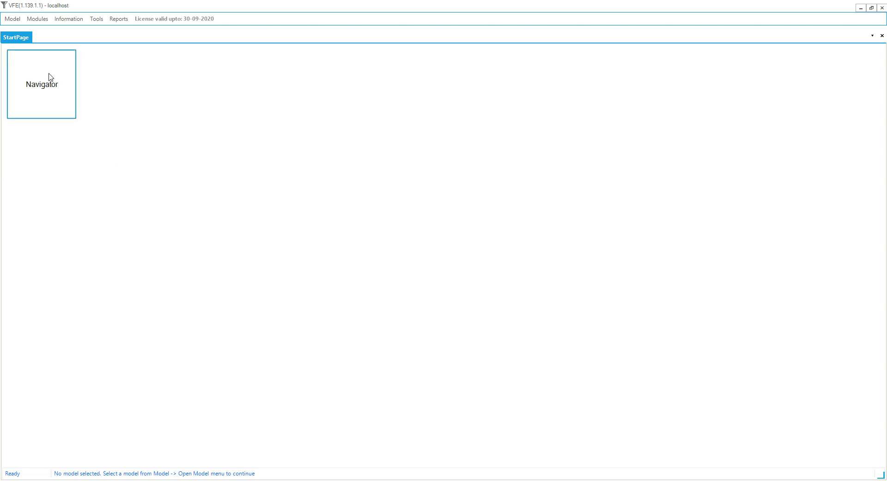
click(46, 88)
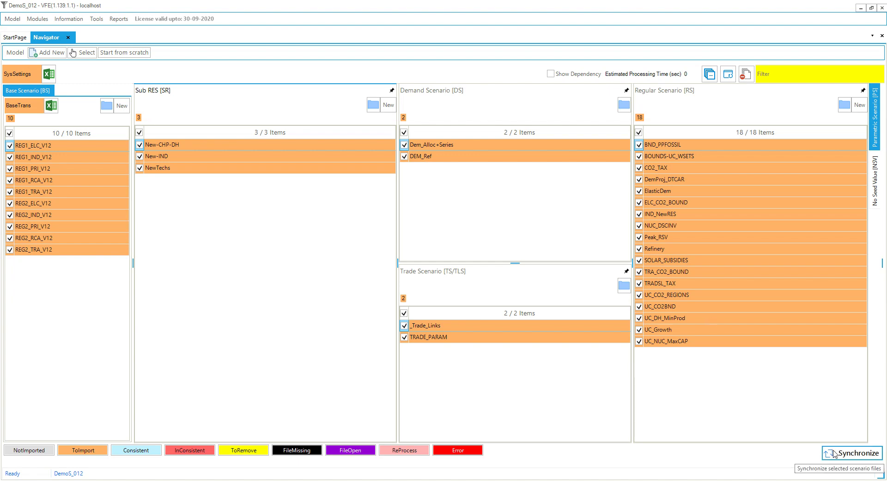
Synchronize DemoS_012's scenario files and close the Sync Model log once it reaches 100%
click(834, 453)
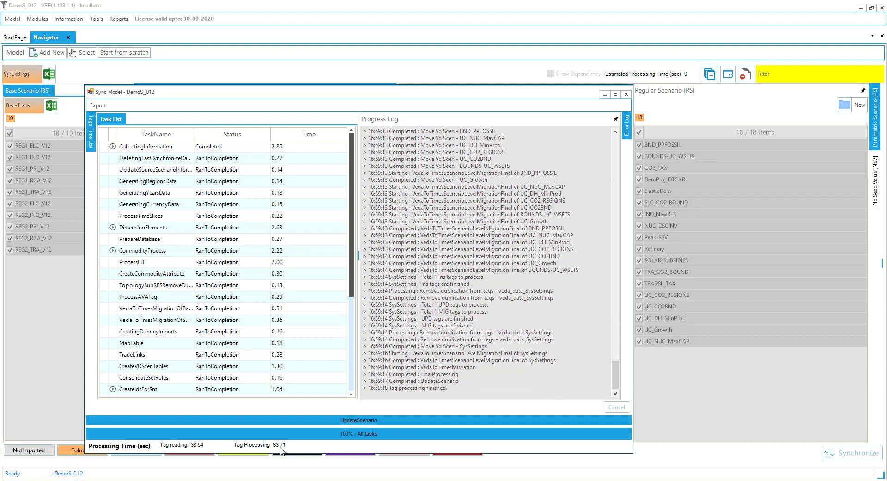
click(626, 95)
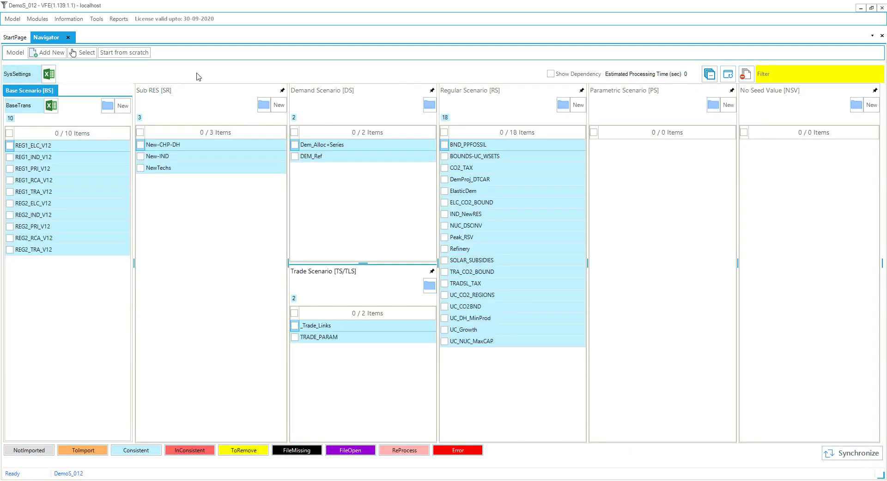
Open Modules > Browse, listing 25 scenarios, 2 regions, 178 processes and 77 commodities
click(43, 20)
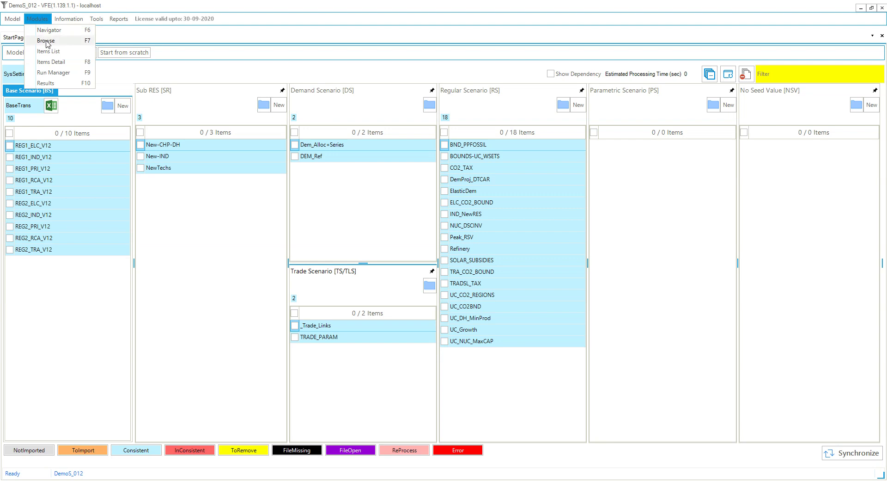
click(46, 40)
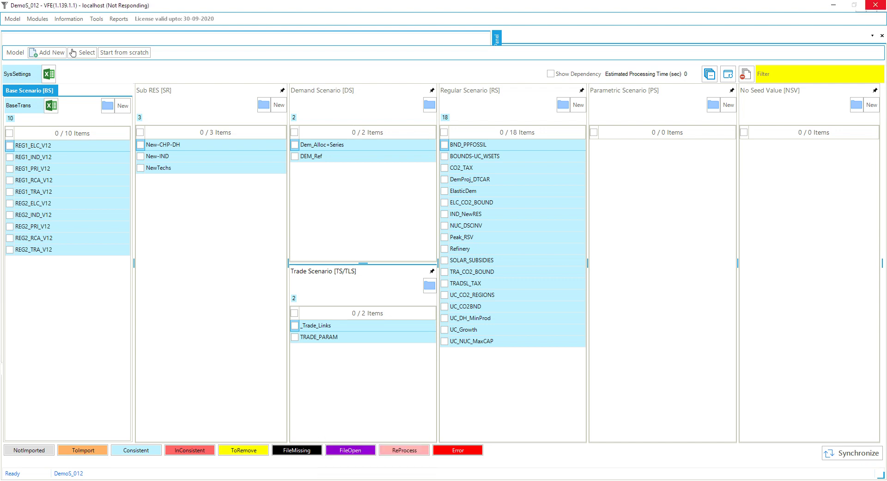
mouse_move(374, 480)
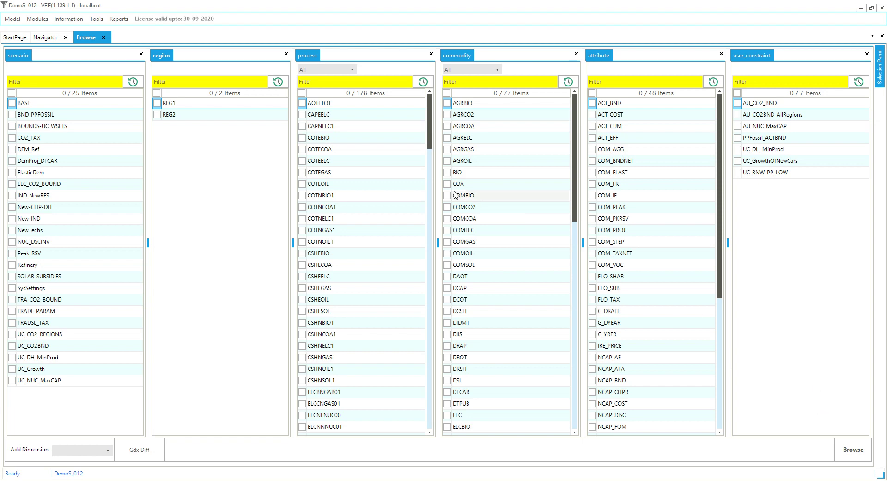
Filter processes to ELE, select ELCNNNUC01 and ELCREBIO00, and browse their data
click(351, 69)
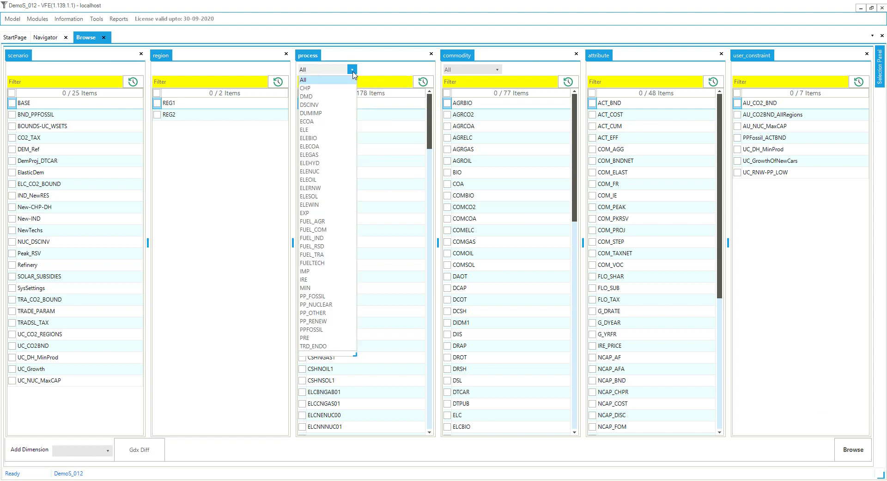
click(319, 131)
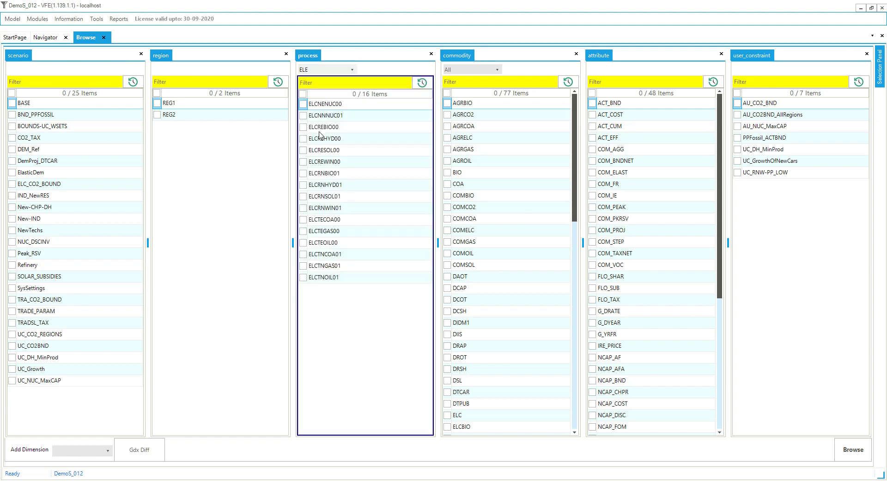
click(303, 116)
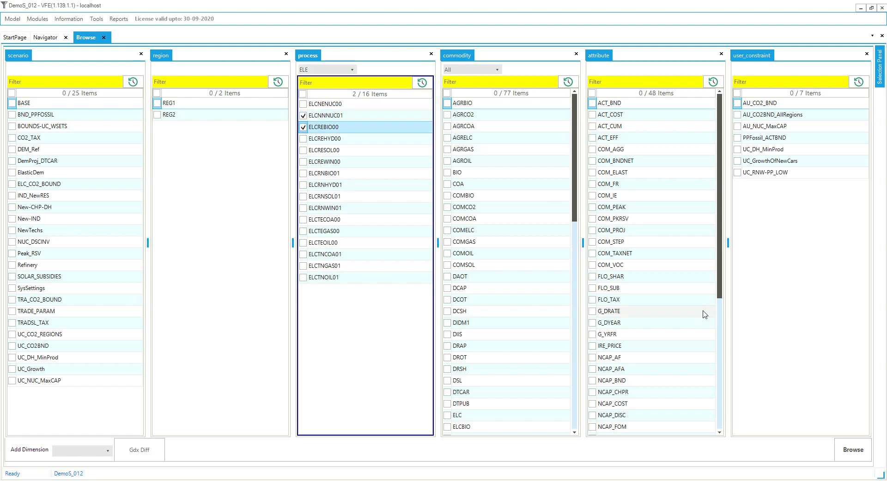
click(850, 450)
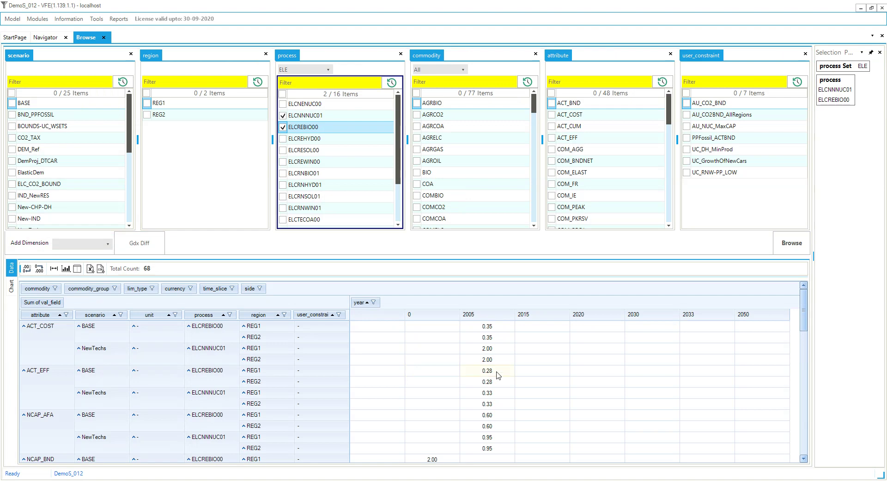
Inspect the ELCREBIO00 REG2 2005 cost in its source Excel, then close it and the Browse view
click(486, 337)
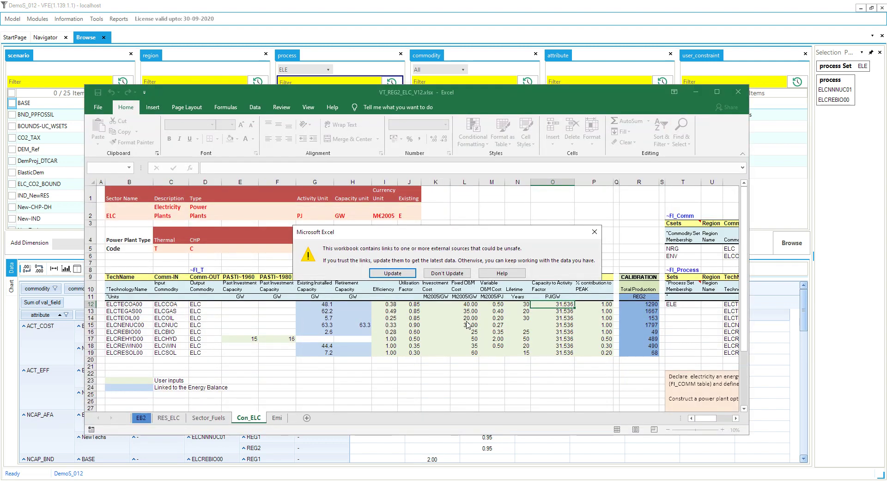
click(447, 272)
click(737, 96)
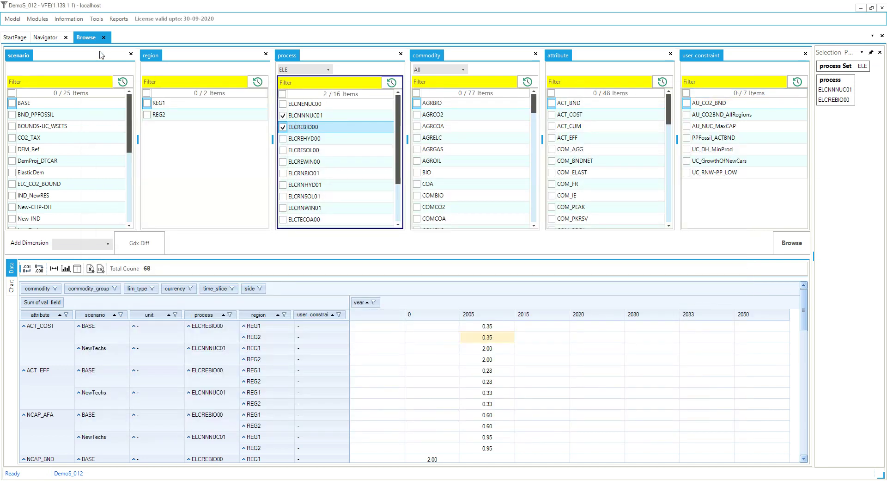
click(104, 37)
click(42, 22)
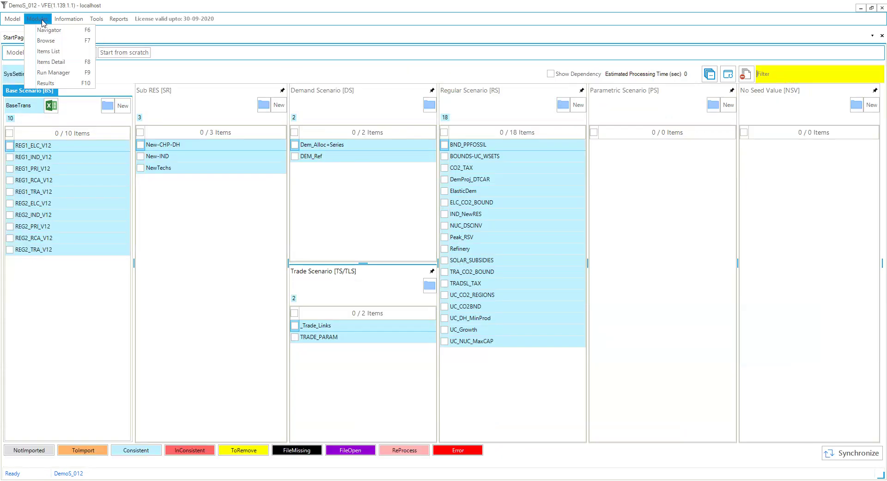
Open the Items List and view its Commodity and then User Constraint tabs with 13 constraints
click(49, 52)
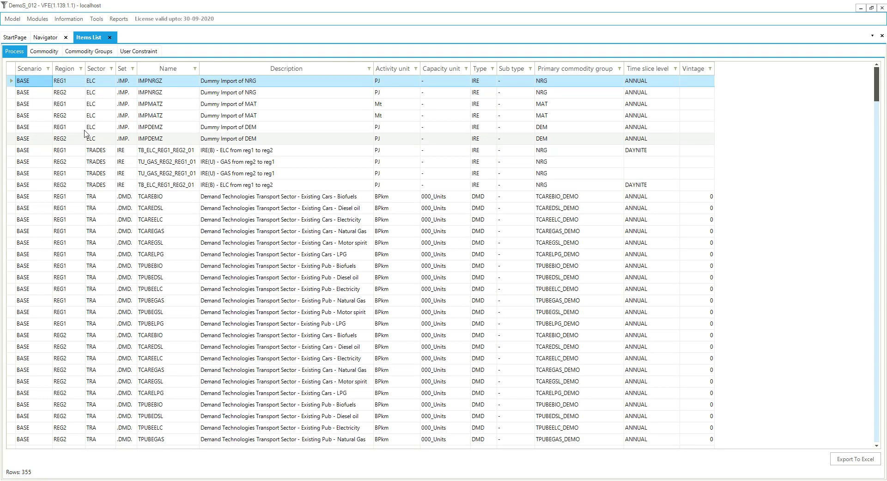
click(43, 52)
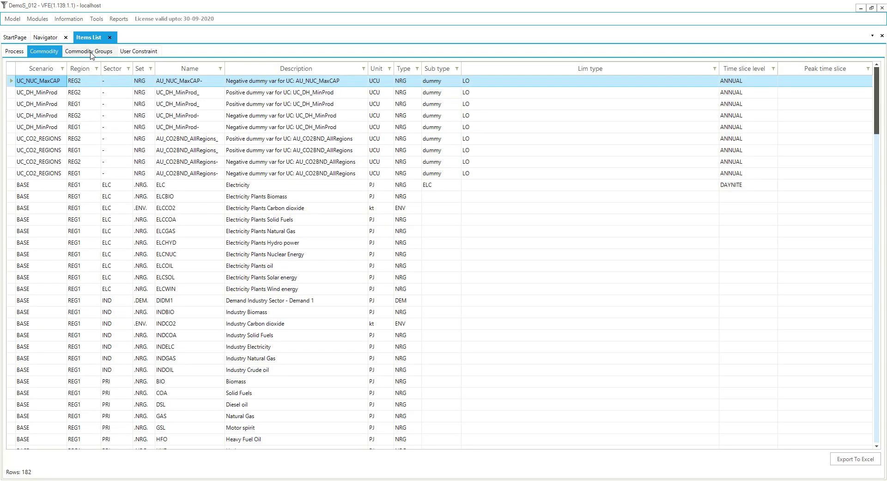
click(132, 55)
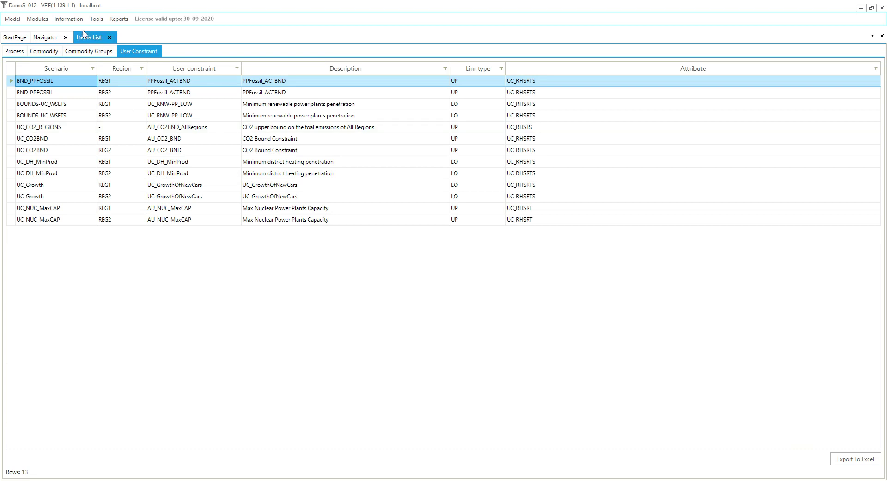
In Items Detail, trace AGRBIO through FTE-AGRBIO back to AGRBIO and on to process AOTETOT
click(36, 19)
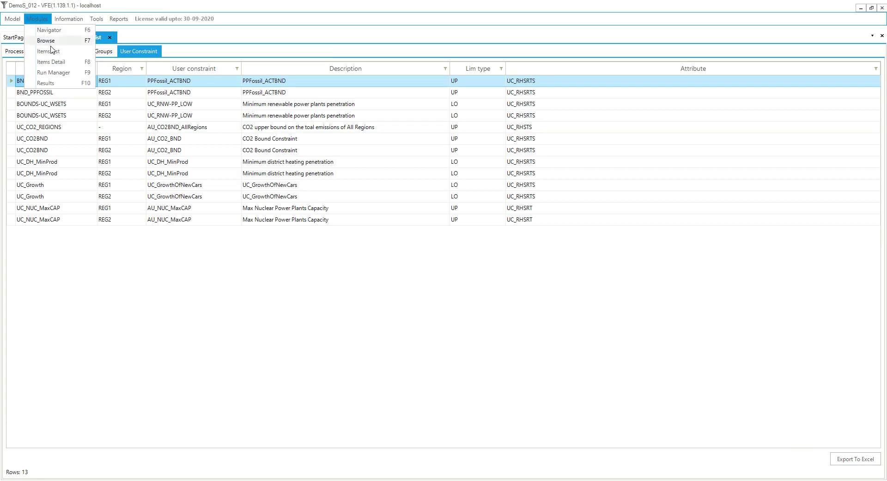
click(54, 62)
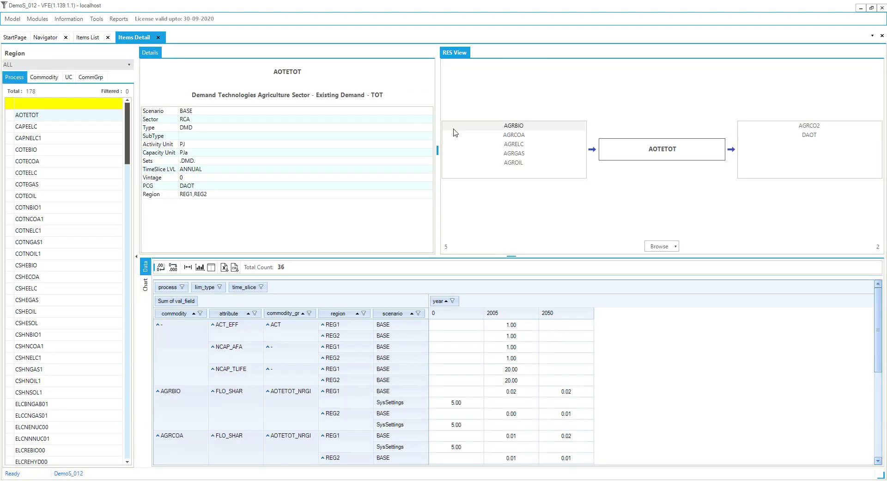
double_click(528, 127)
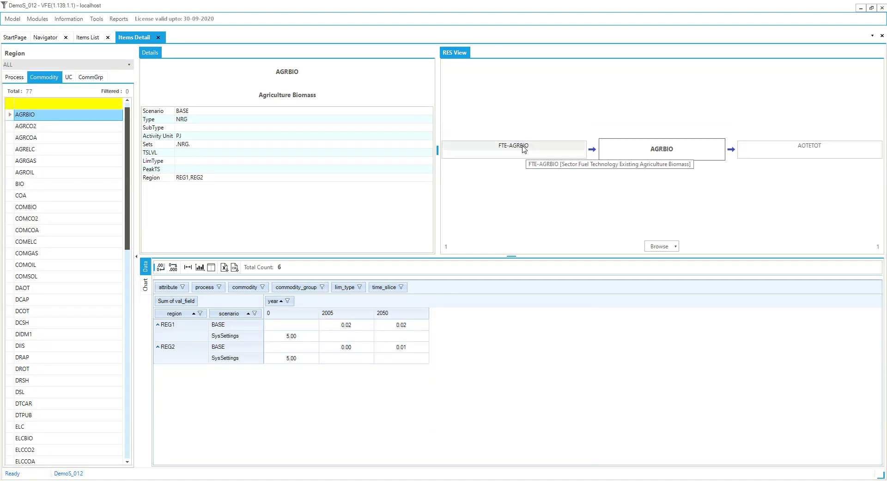
double_click(525, 147)
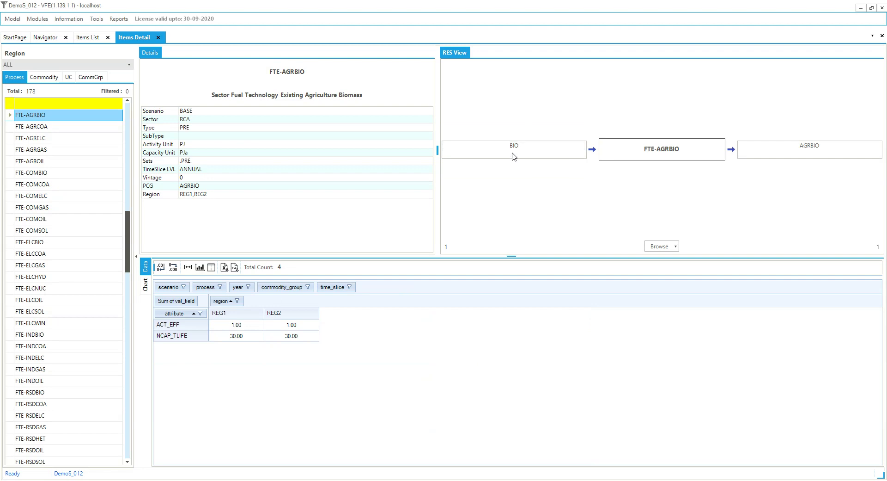
double_click(809, 147)
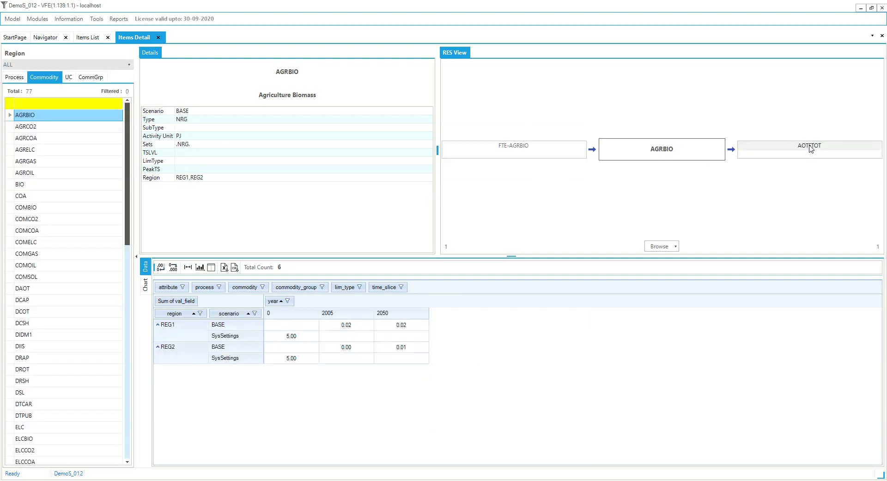
double_click(808, 143)
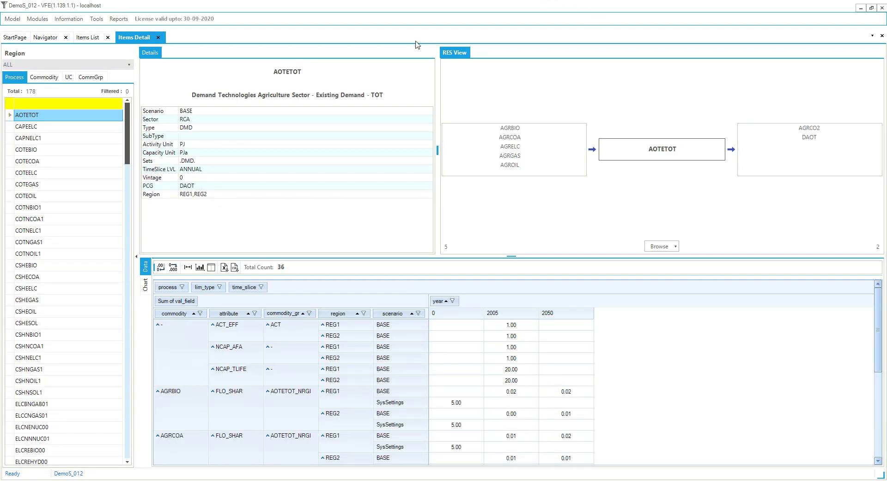
Limit the AOTETOT details to region REG1, showing 18 data values
click(132, 67)
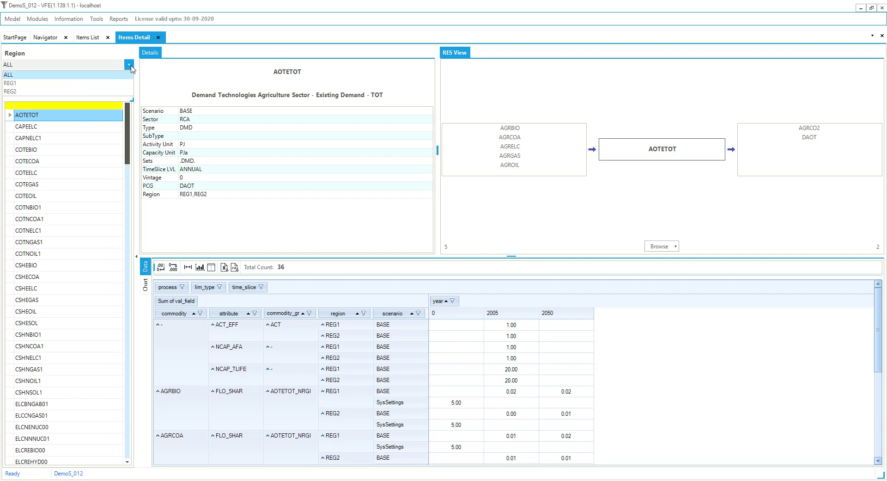
click(79, 84)
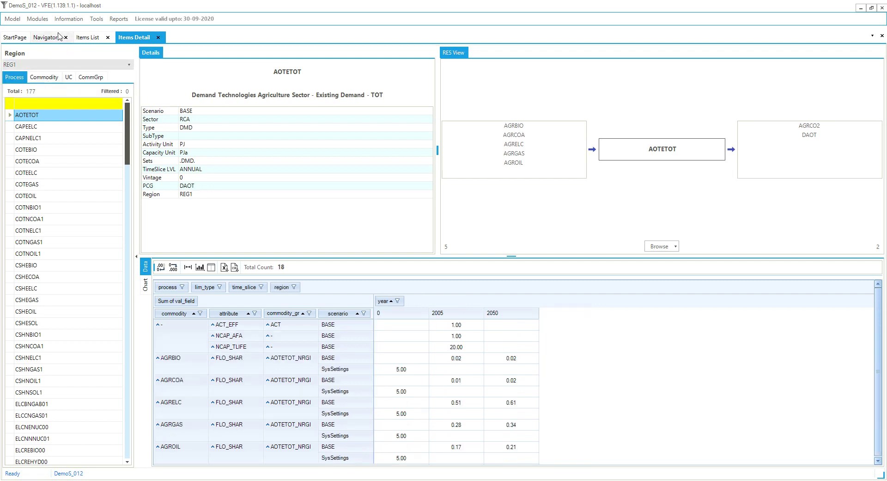
click(35, 20)
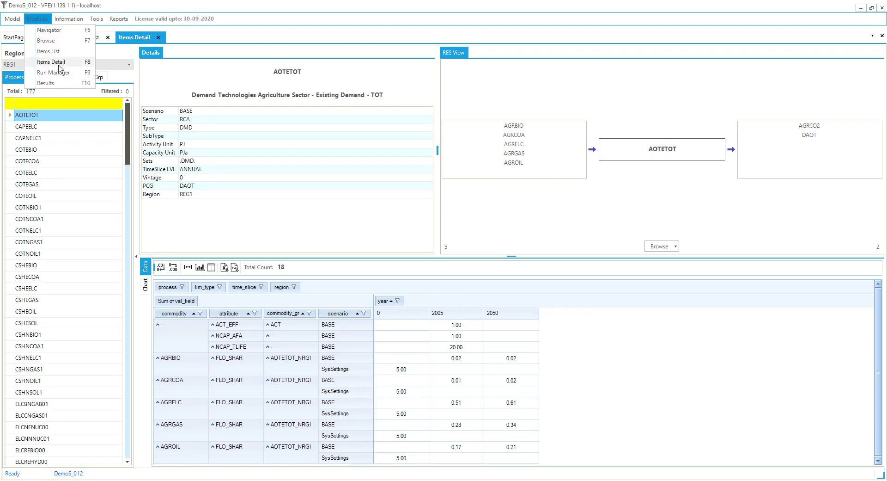
In the Run Manager, tick the DemoS_012d and DemoS_012a saved cases for solving
click(59, 74)
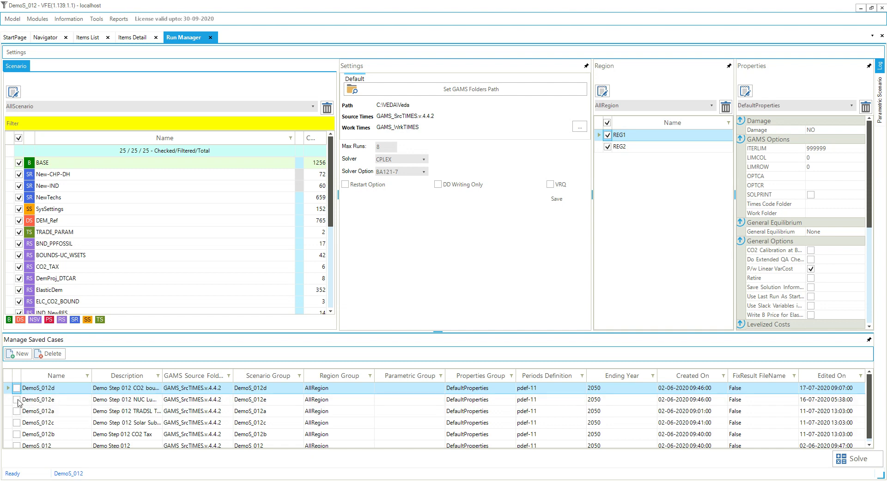
click(17, 391)
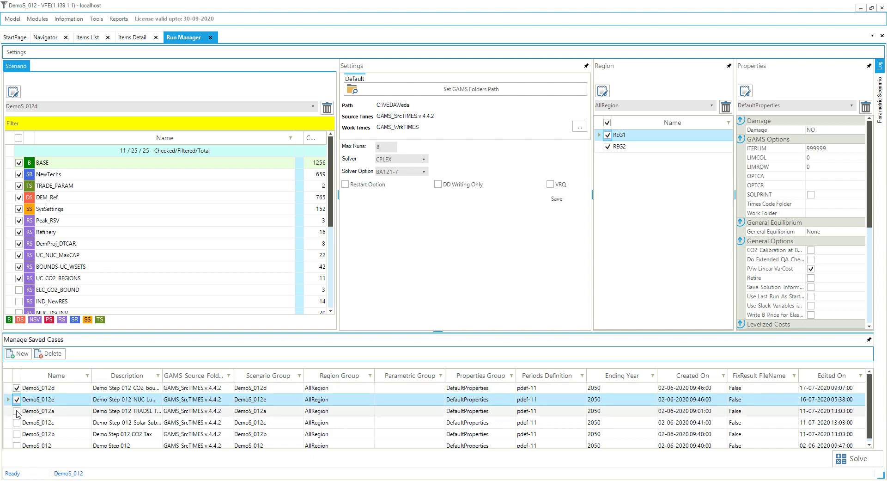
click(17, 412)
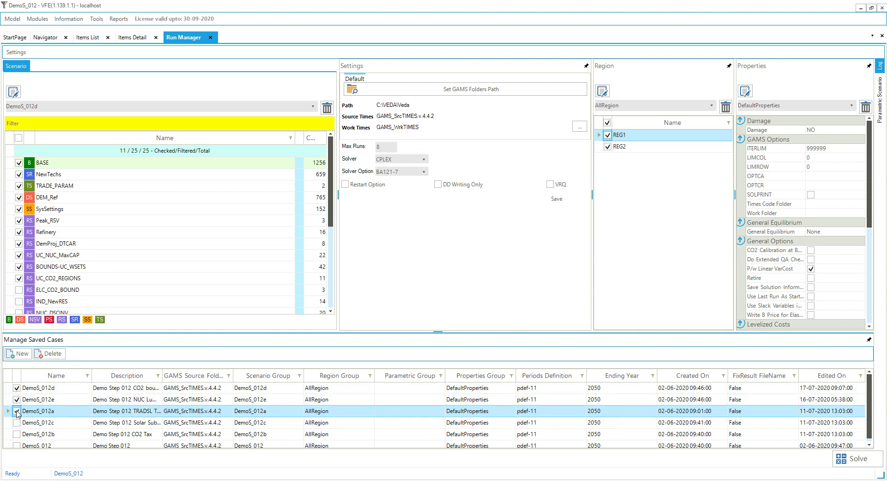
Solve the checked DemoS_012a, DemoS_012d and DemoS_012e cases until the log reads Completed
click(844, 466)
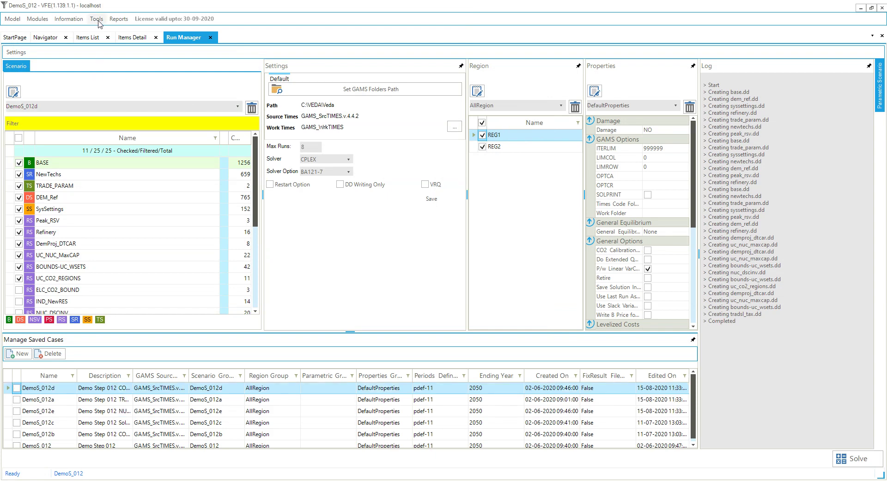
Switch to the Results module, dismiss the Sync Model report, and widen the filter panels
click(37, 19)
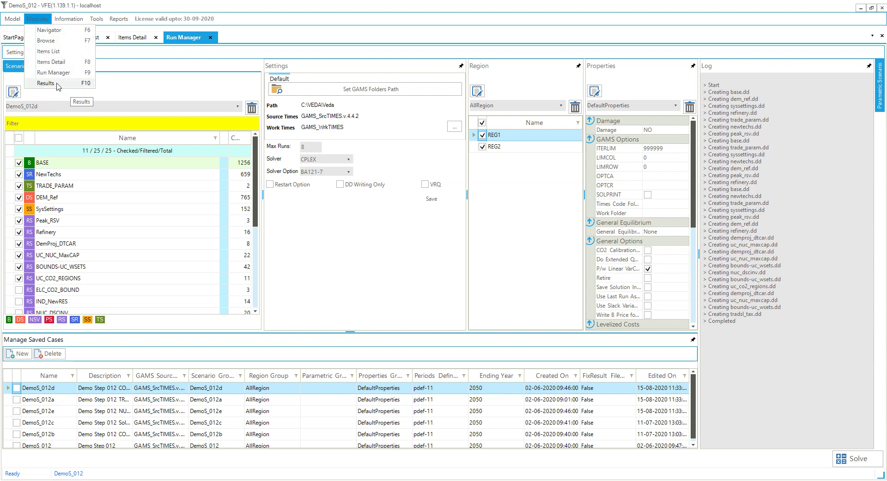
click(58, 84)
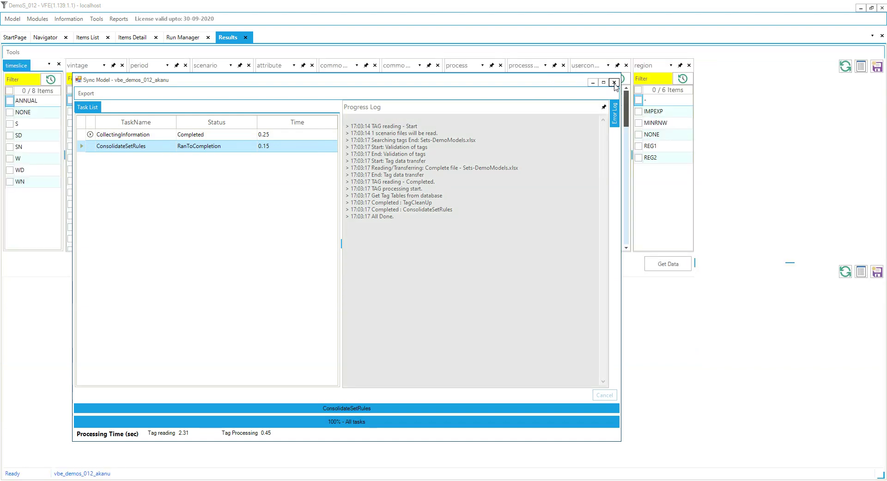
click(615, 83)
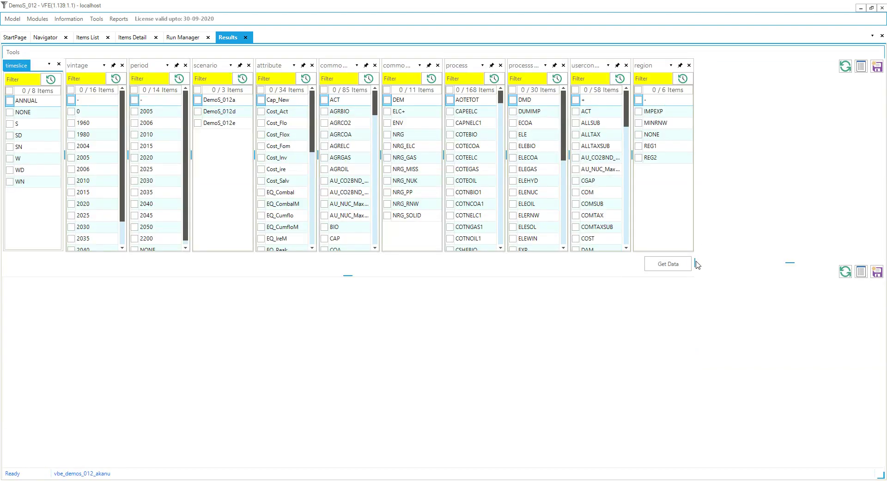
drag(778, 248, 777, 251)
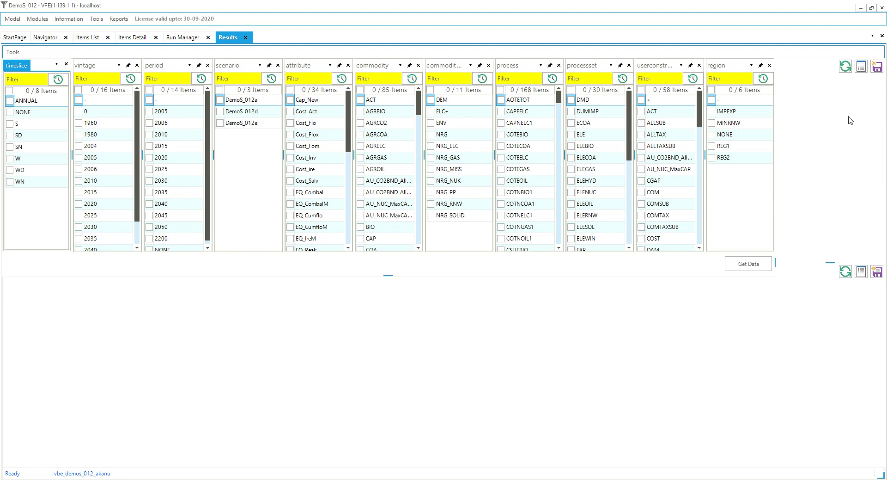
Filter the saved result views for 'elc' and load ELC Production by Fuel Group
click(862, 67)
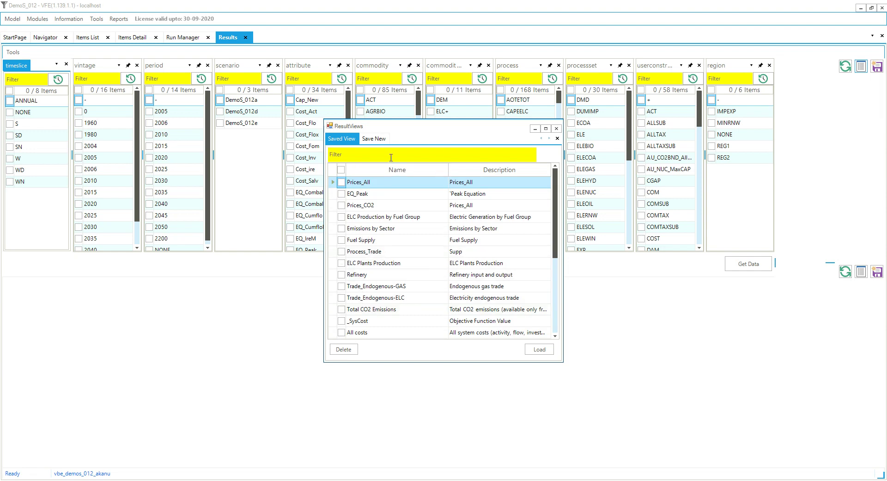
click(391, 155)
text(elc)
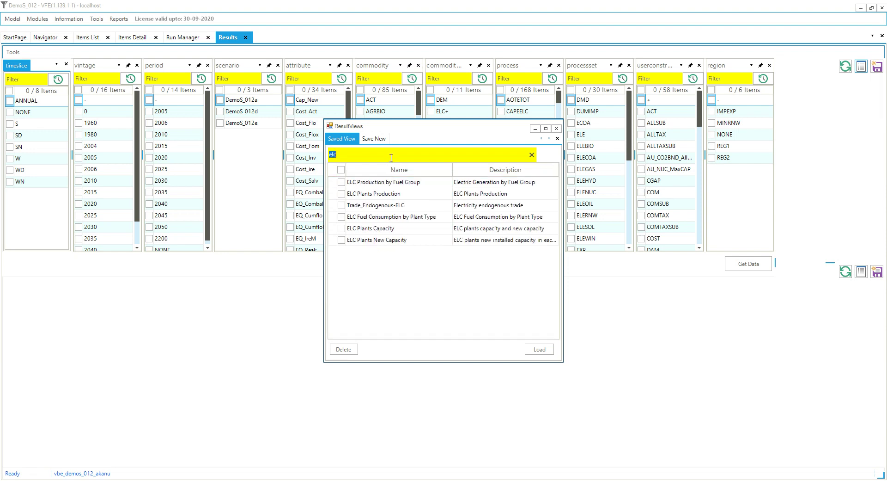
click(341, 182)
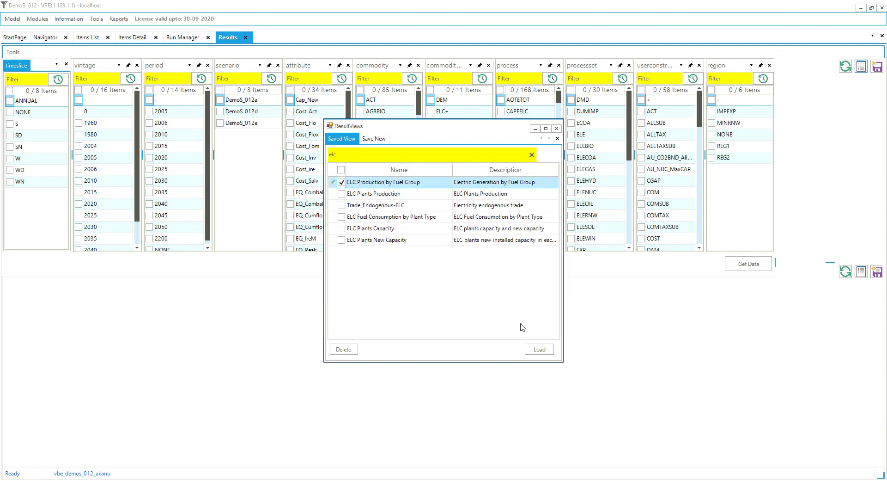
click(539, 349)
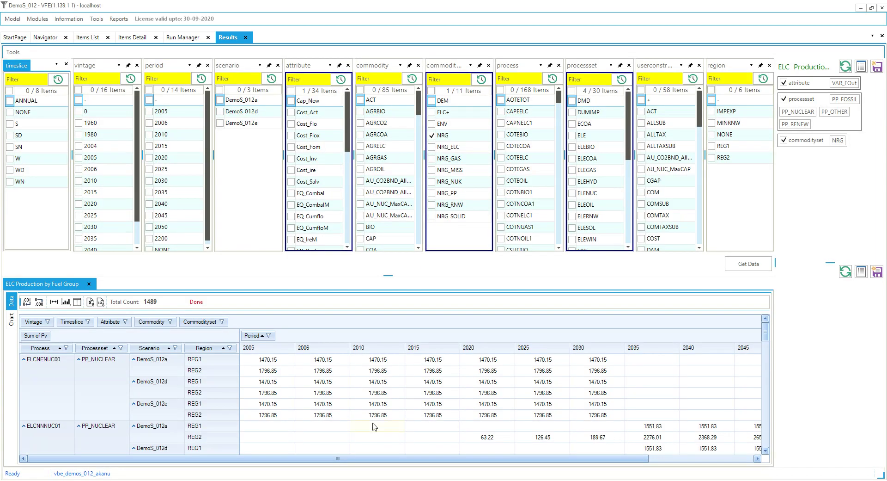
mouse_move(375, 426)
Close the Results tab, then tick DemoS_012b and DemoS_012c and solve them
click(245, 38)
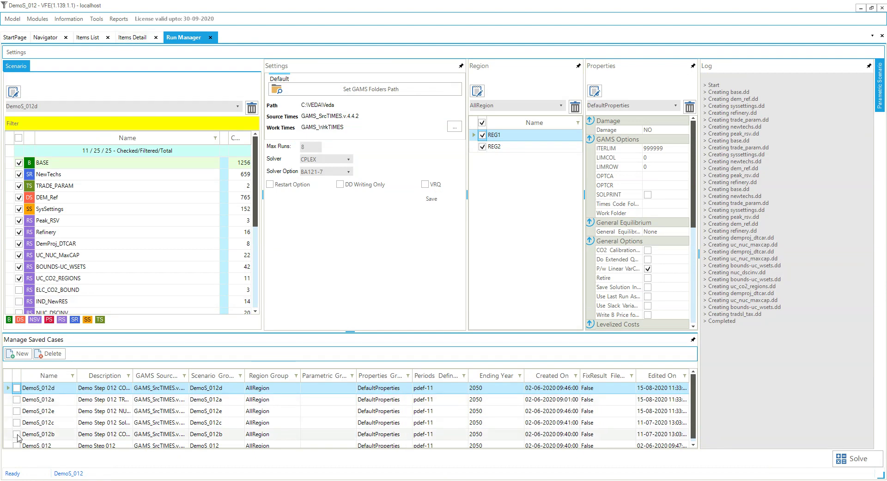
click(17, 434)
click(17, 423)
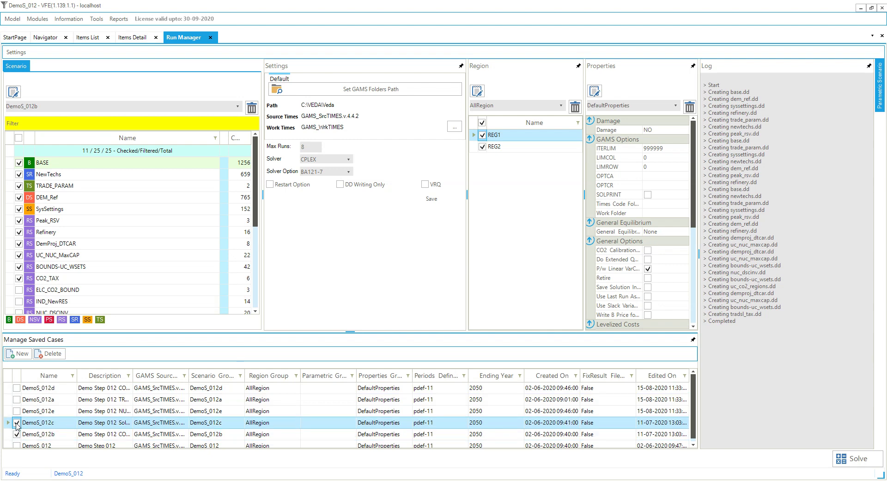
click(840, 462)
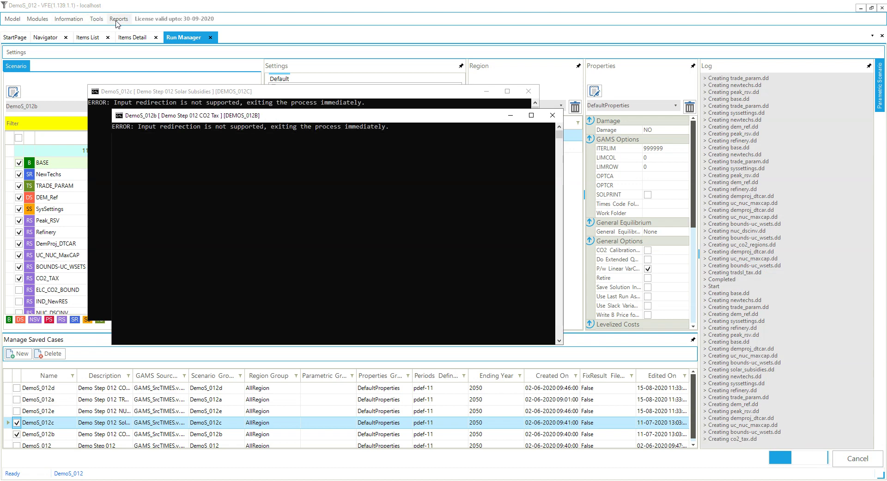
Reopen the Results module from the Modules menu
click(119, 19)
mouse_move(73, 21)
mouse_move(37, 19)
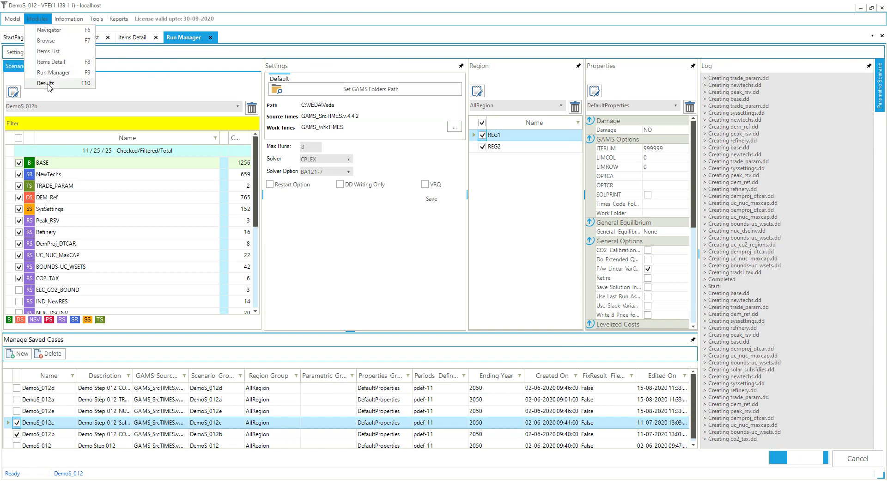
click(50, 88)
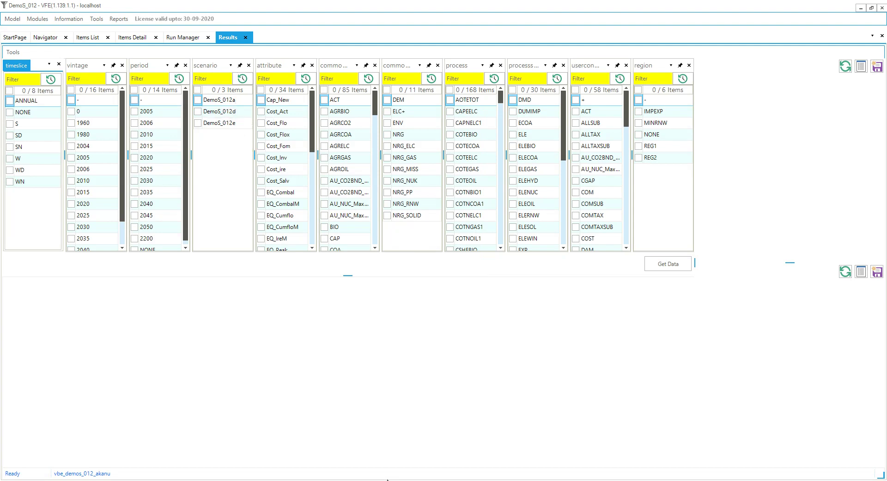
Check the VDImportForm import log, then refresh the results and dismiss the Sync Model report
mouse_move(420, 480)
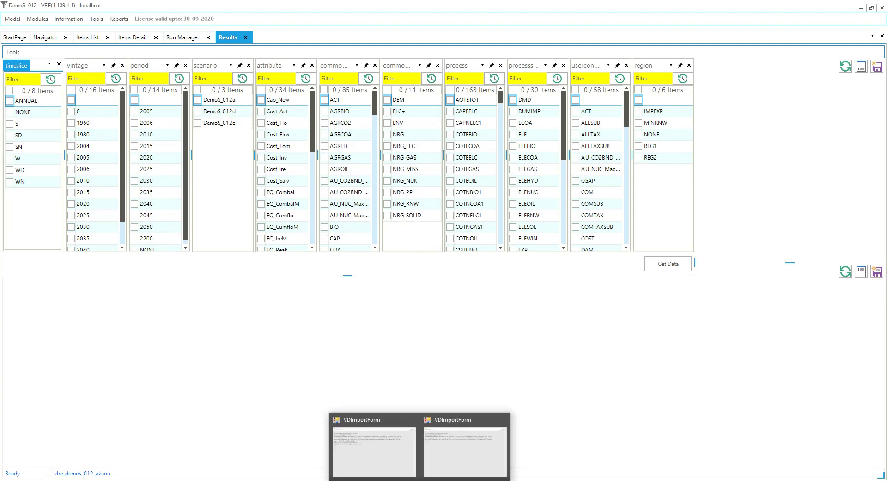
click(383, 449)
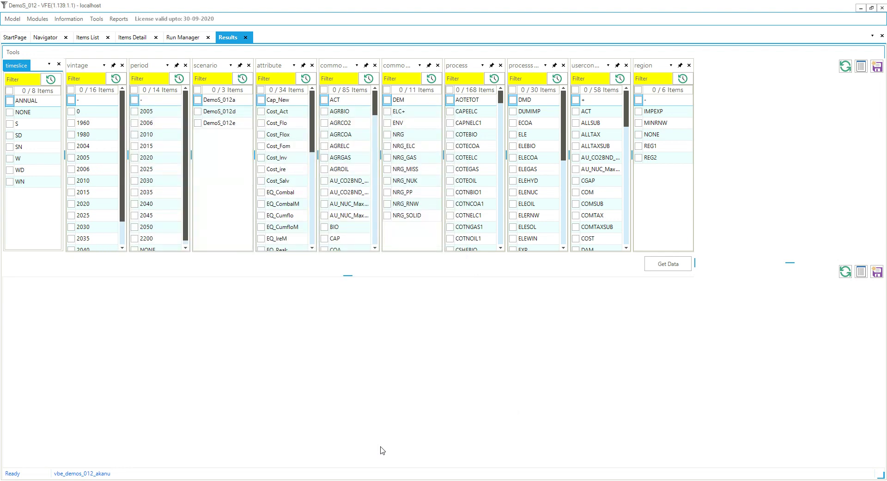
click(20, 55)
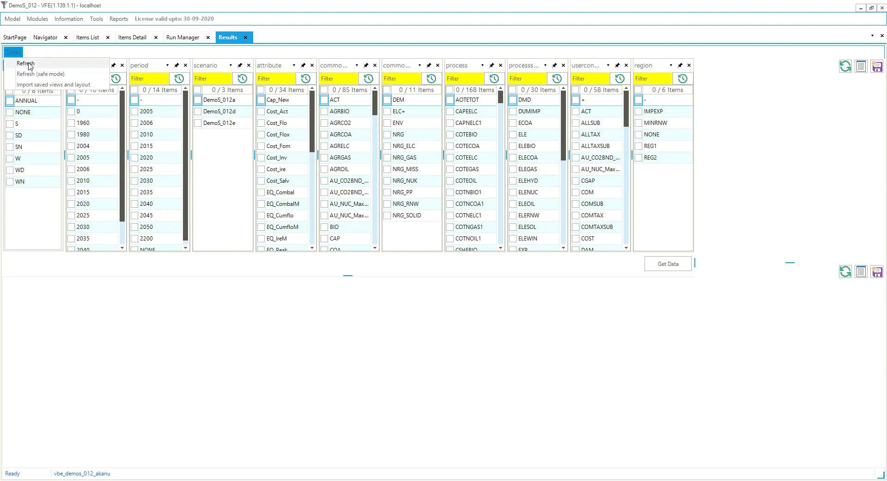
click(26, 64)
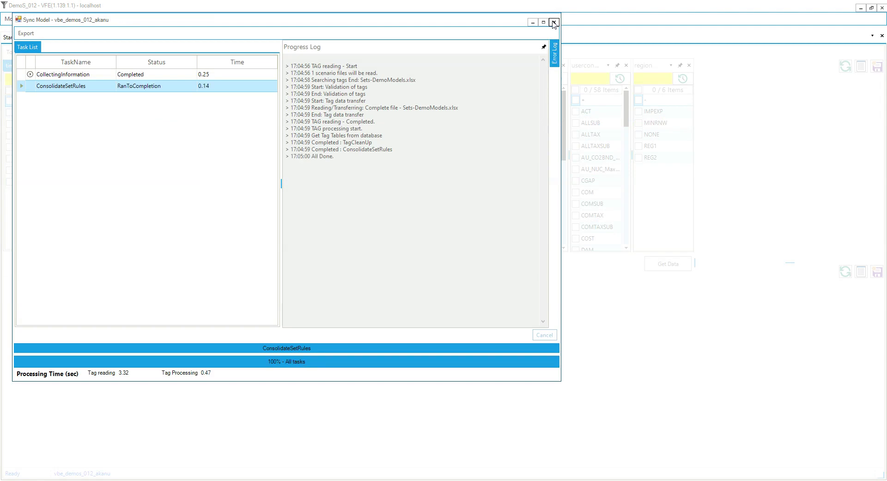
click(555, 22)
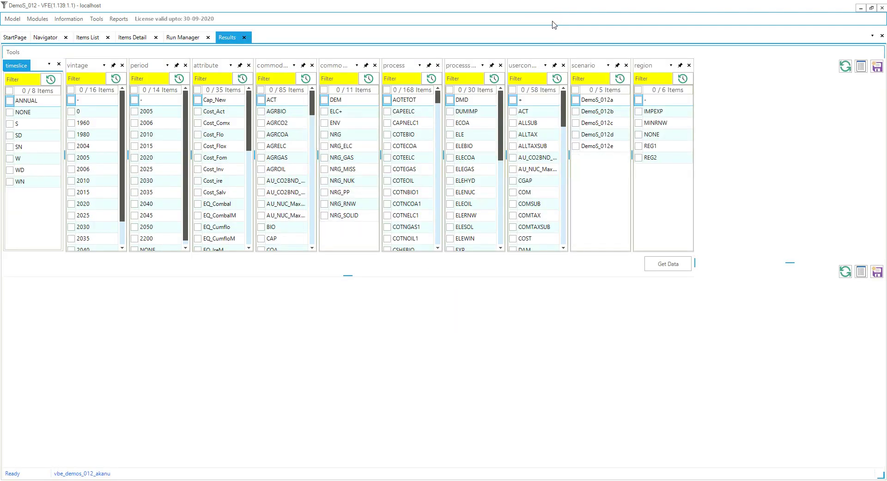